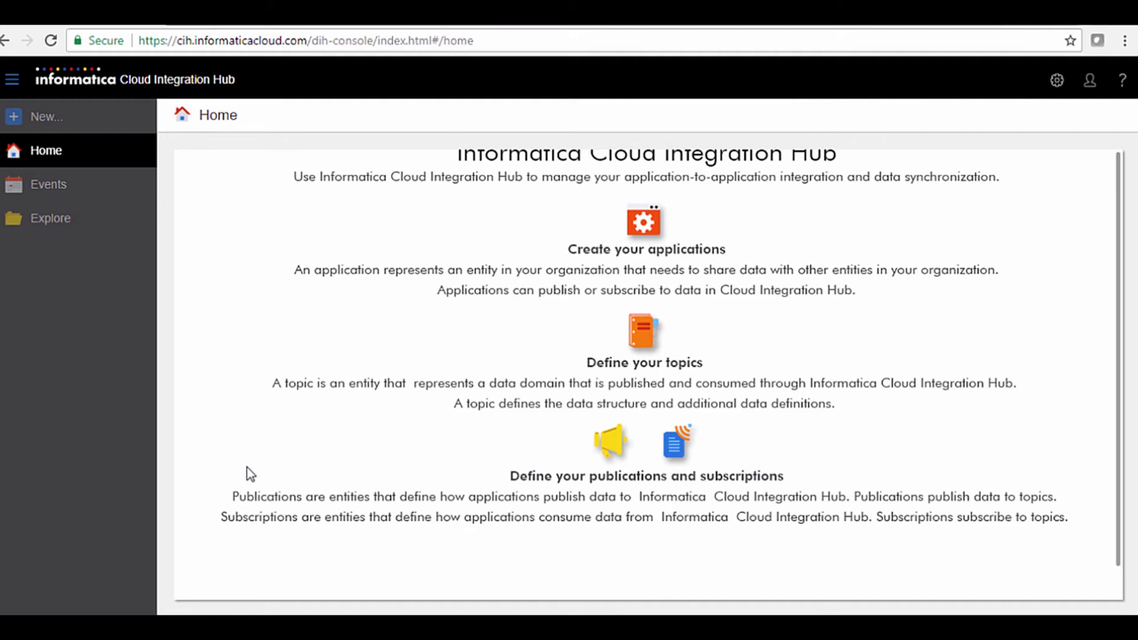
Create a new topic and name it Accounts
left_click(97, 119)
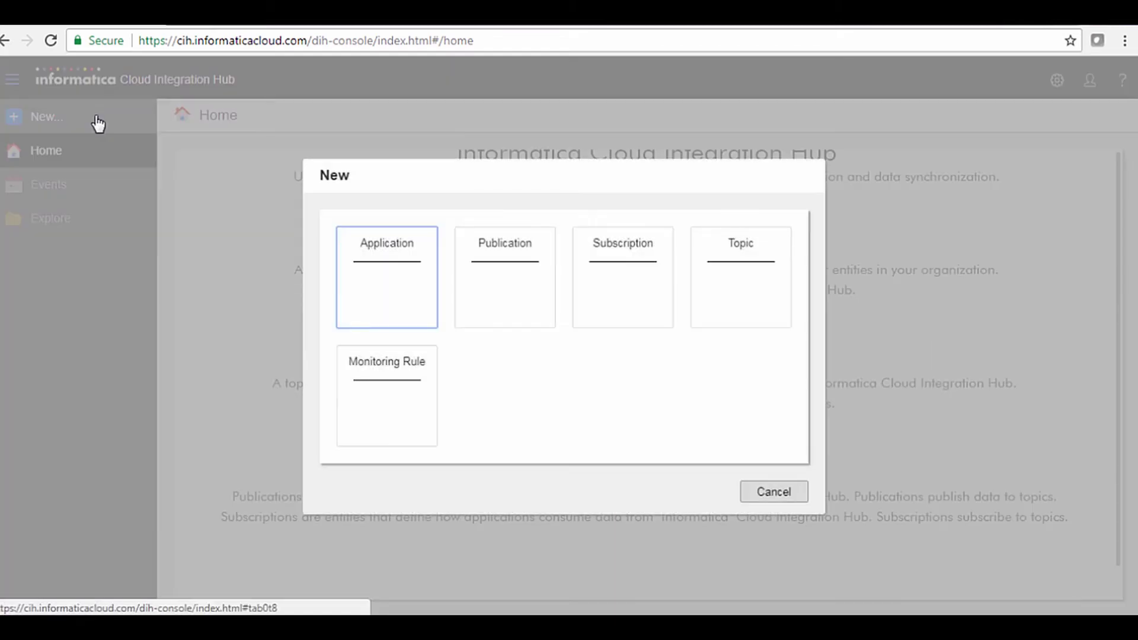
left_click(719, 267)
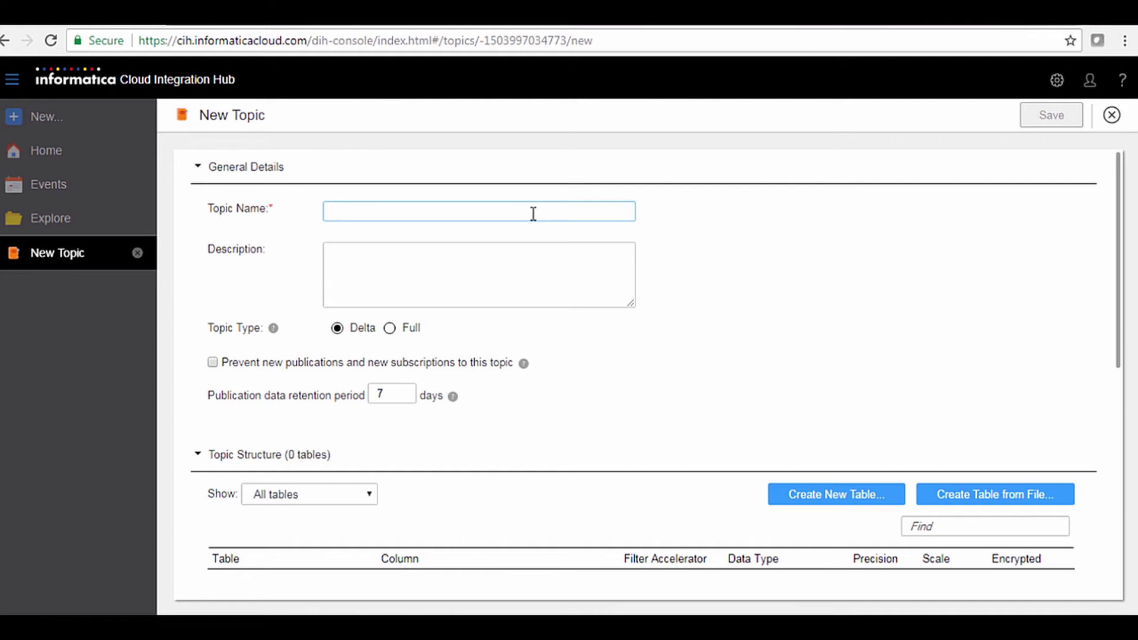
type("Accounts")
Create a new table named Accounts with 4 columns in the topic structure
left_click(783, 495)
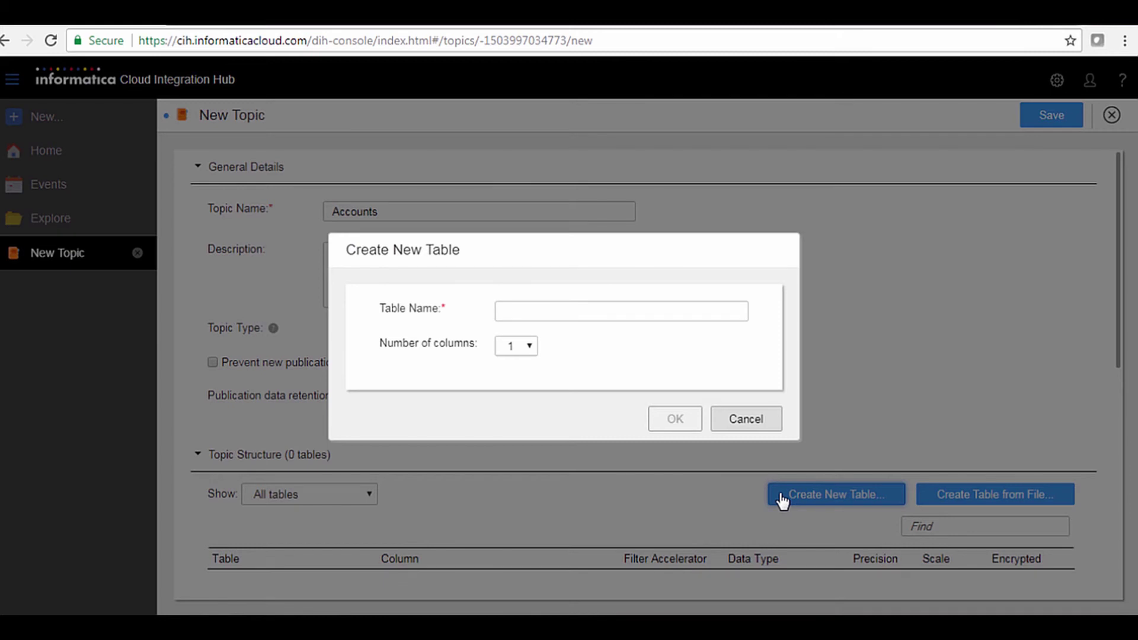
left_click(584, 310)
type("A")
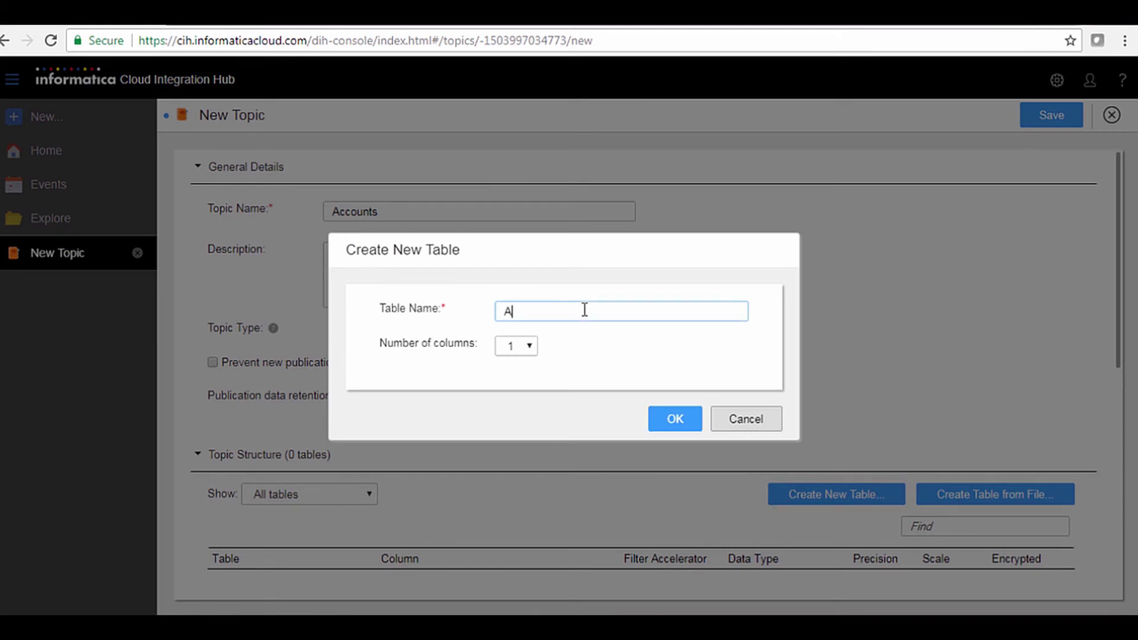
type("ccounts")
left_click(531, 348)
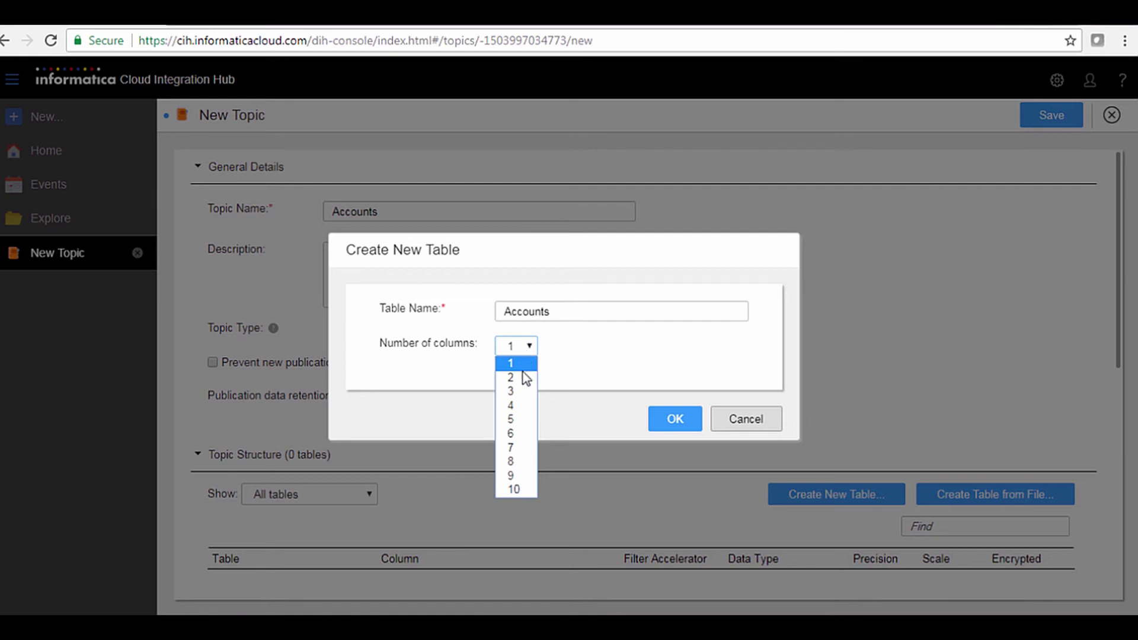
left_click(522, 406)
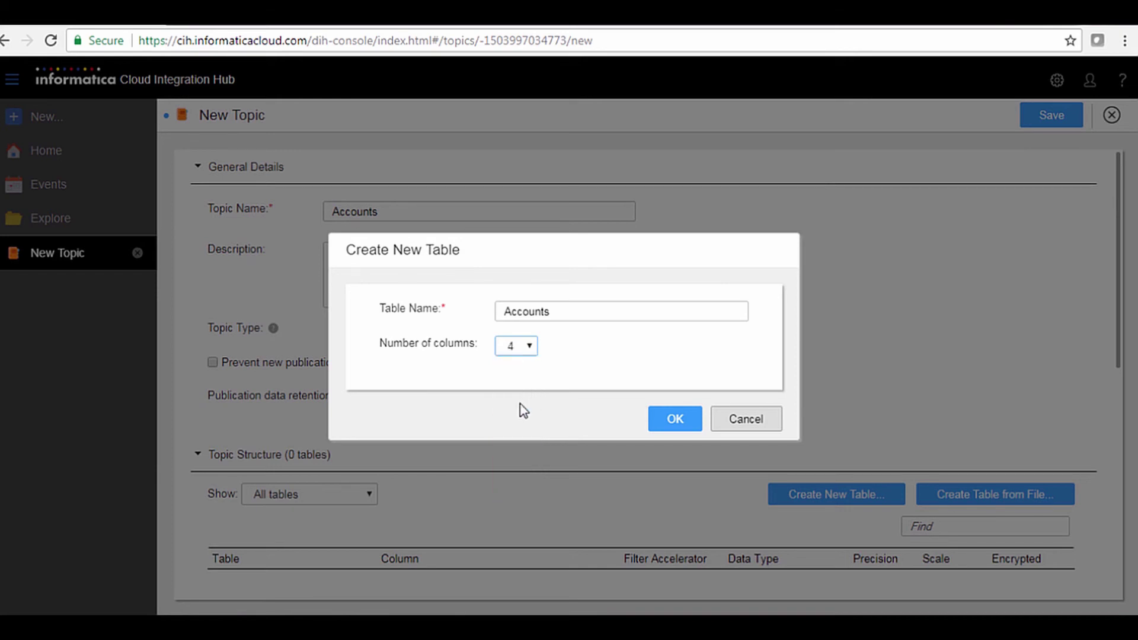
left_click(662, 423)
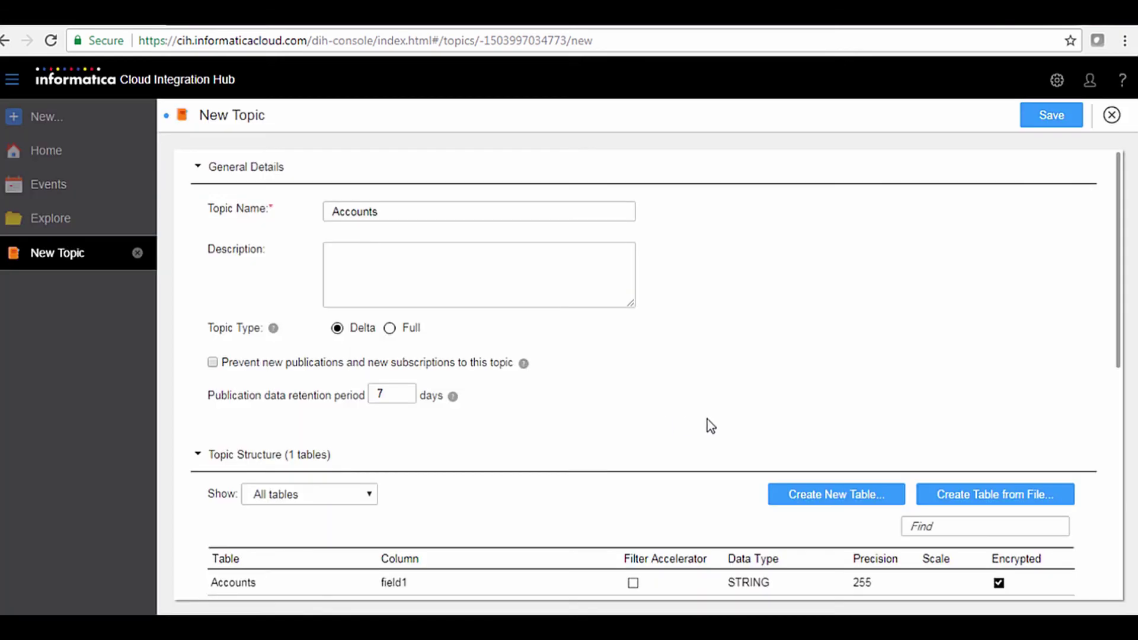
Rename the Accounts table's columns field1 and field2 as ACCOUNT_ID and ACCOUNT_NAME
scroll(1125, 438, "down", 2)
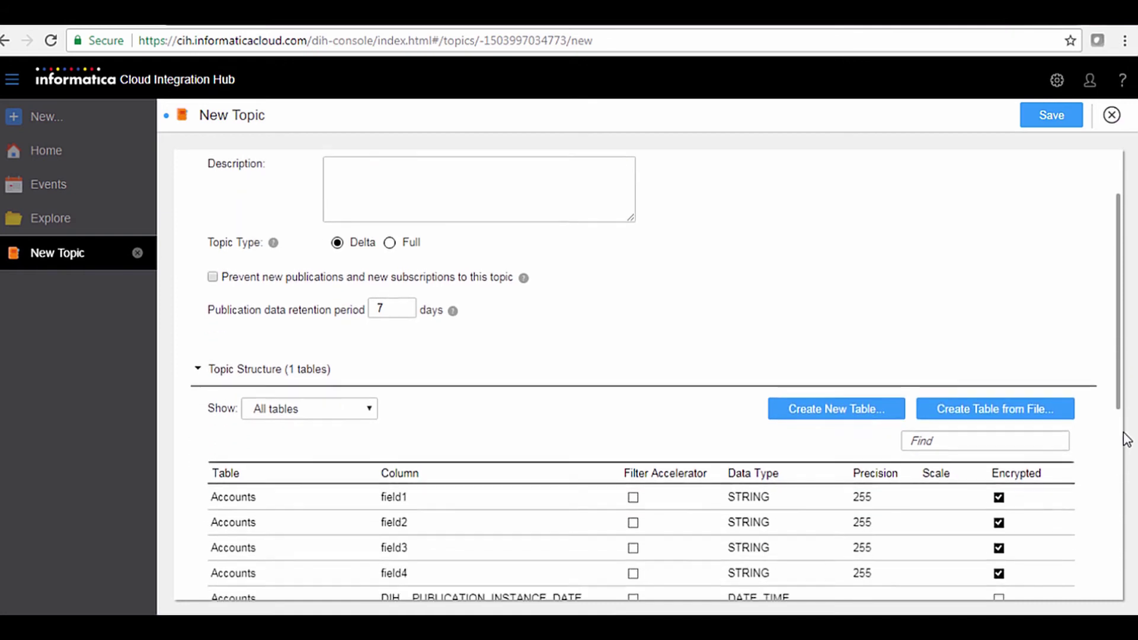
scroll(1126, 438, "down", 3)
left_click(418, 361)
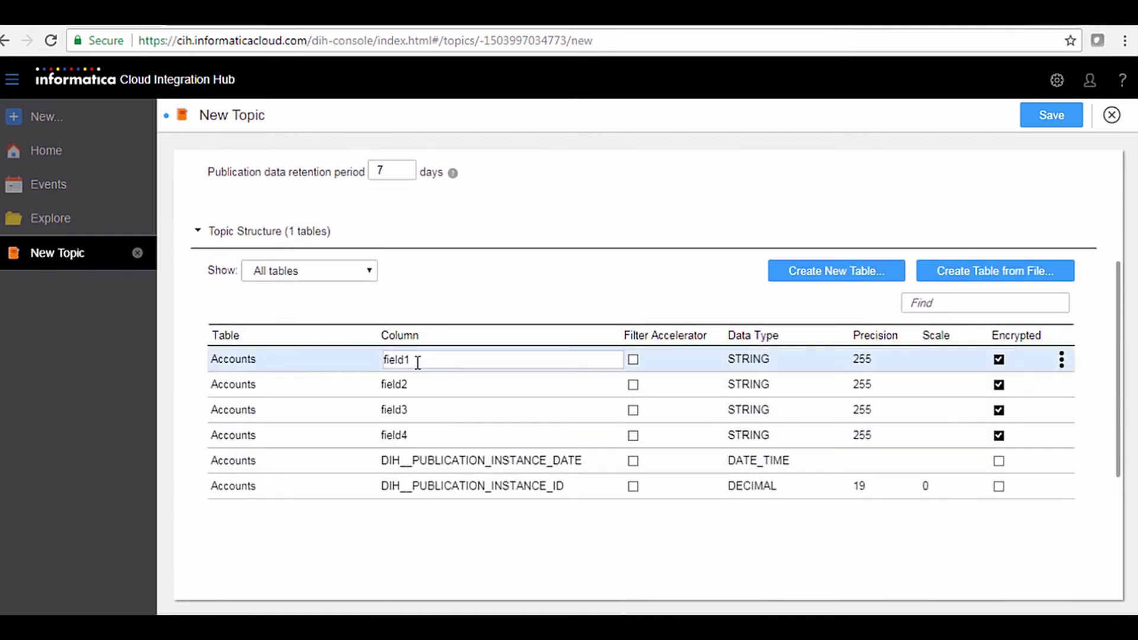
double_click(418, 361)
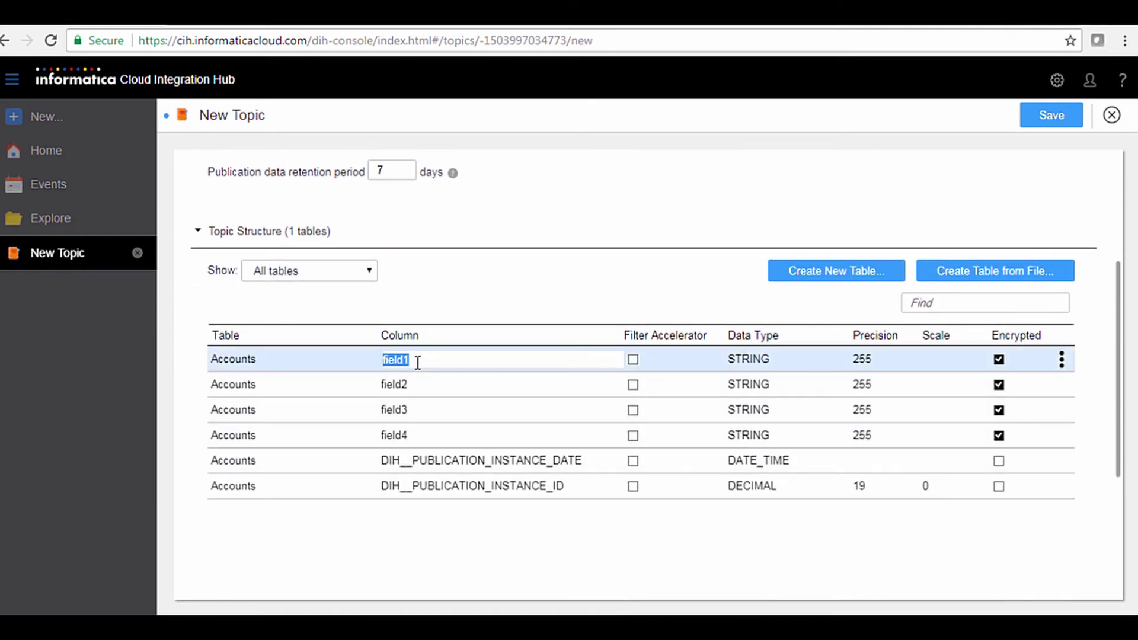
type("ACCOUNT_ID")
left_click(419, 385)
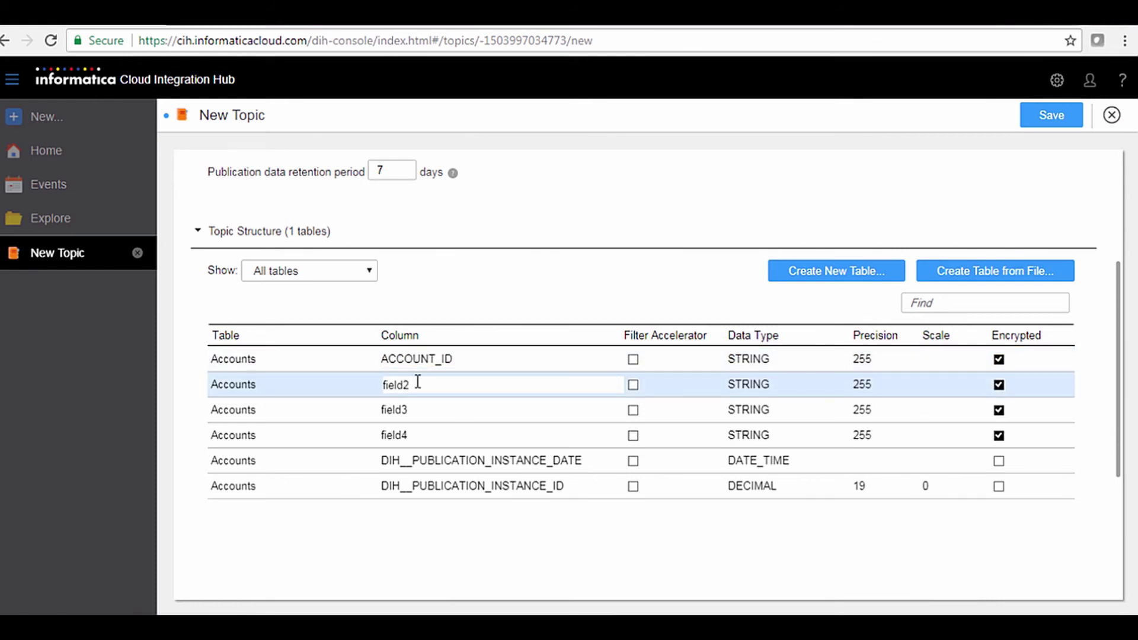
left_click_drag(414, 384, 379, 387)
type("ACCOUNT_NAME")
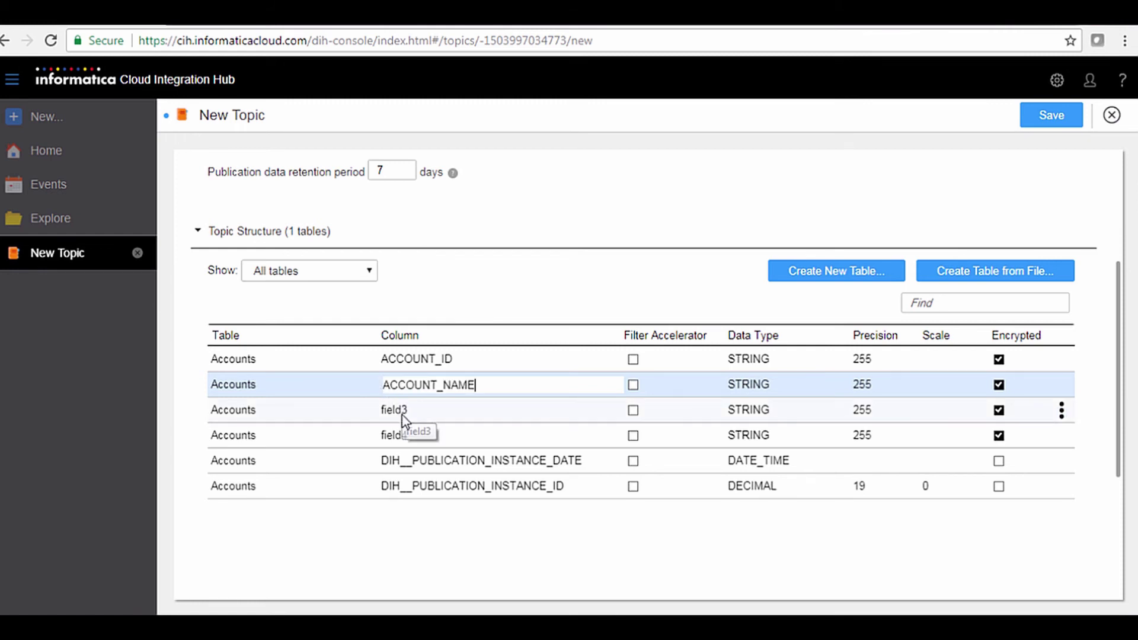
Rename the columns field3 and field4 as AREA_CODE and PHONE_NUMBER
left_click(402, 414)
left_click_drag(410, 415, 380, 416)
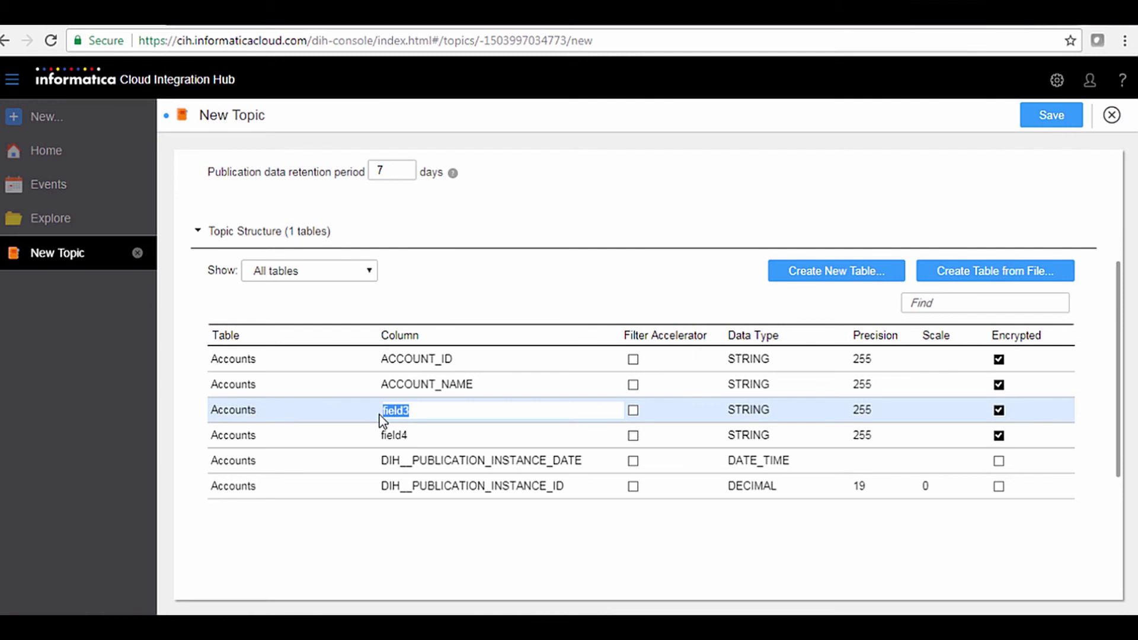
type("AREA_CODE")
double_click(407, 437)
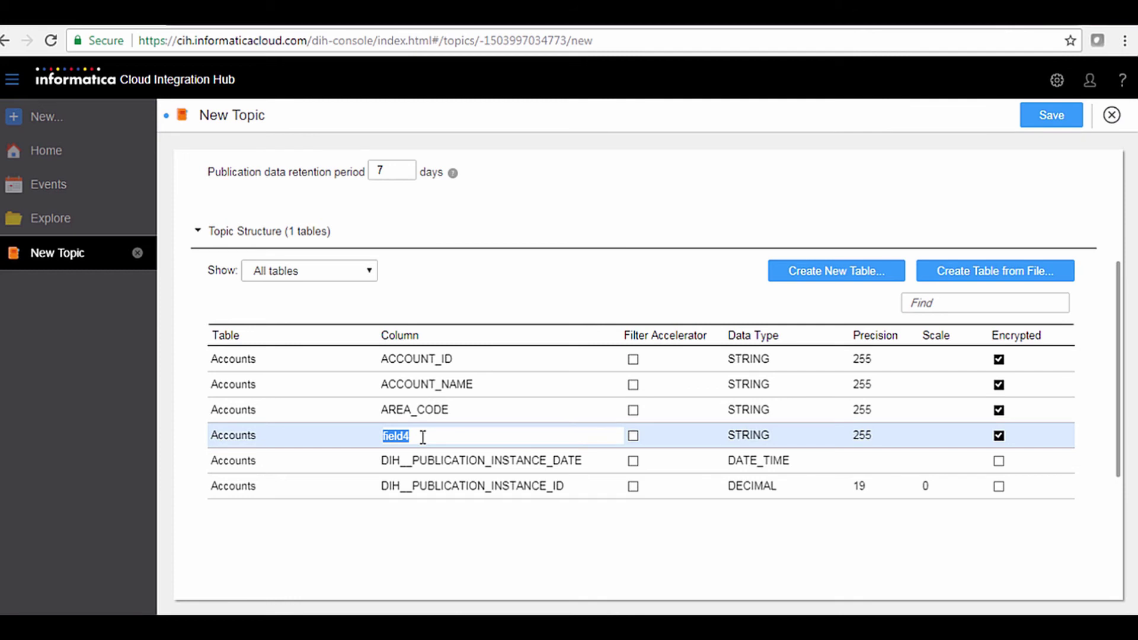
type("PHONE_NUMBER")
Add a row above ACCOUNT_ID in the Accounts table and name its column TYPE
left_click(1062, 359)
scroll(1061, 376, "up", 1)
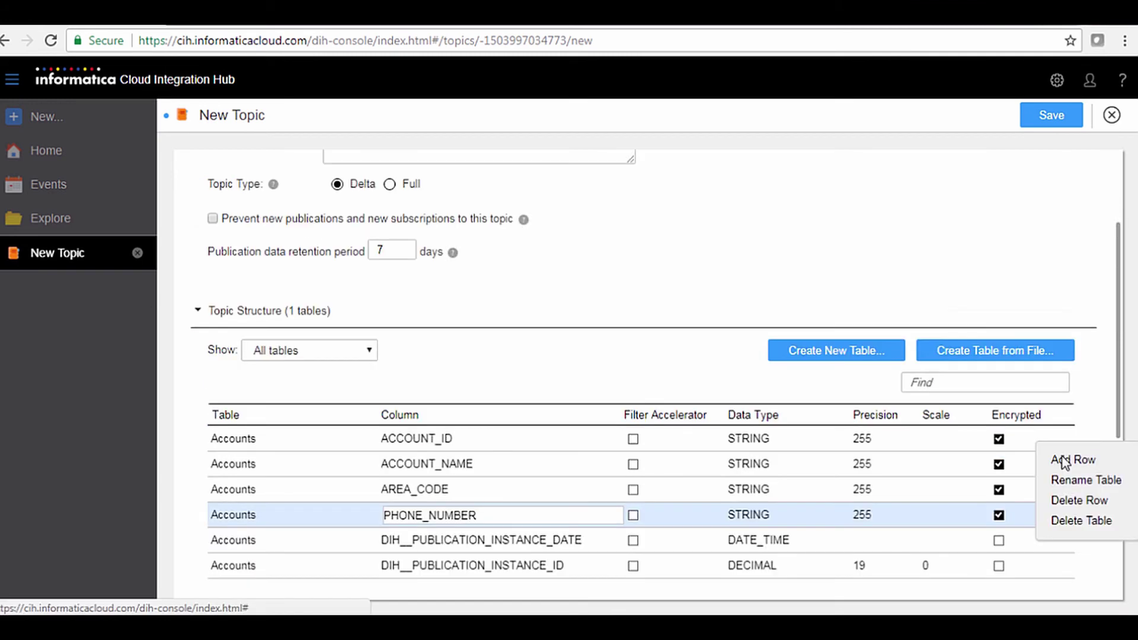
left_click(1064, 461)
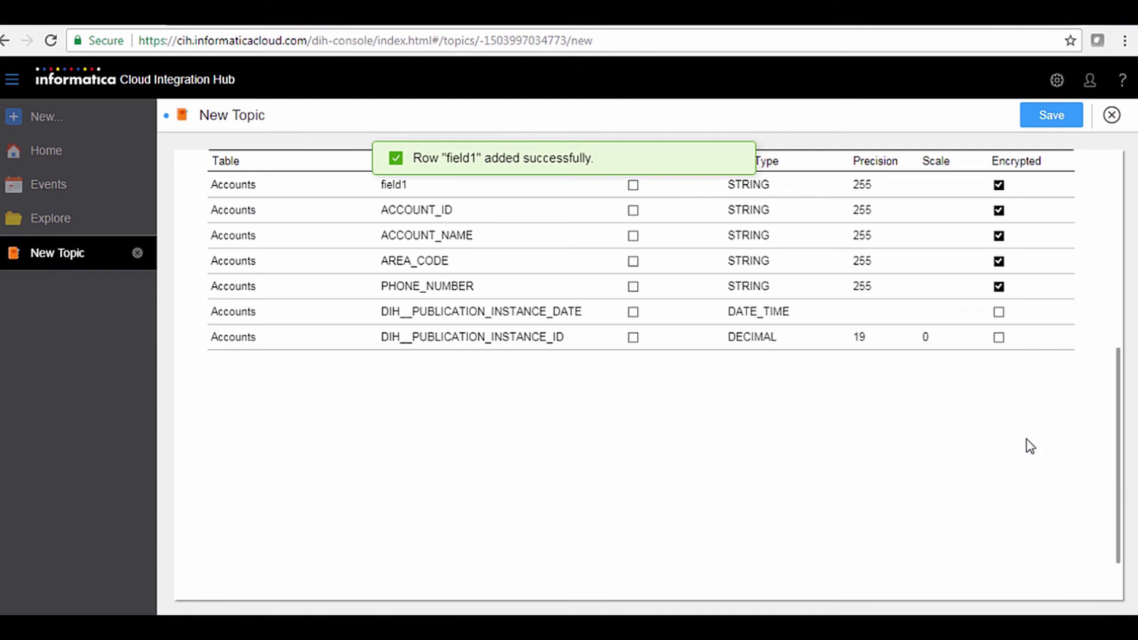
left_click(419, 185)
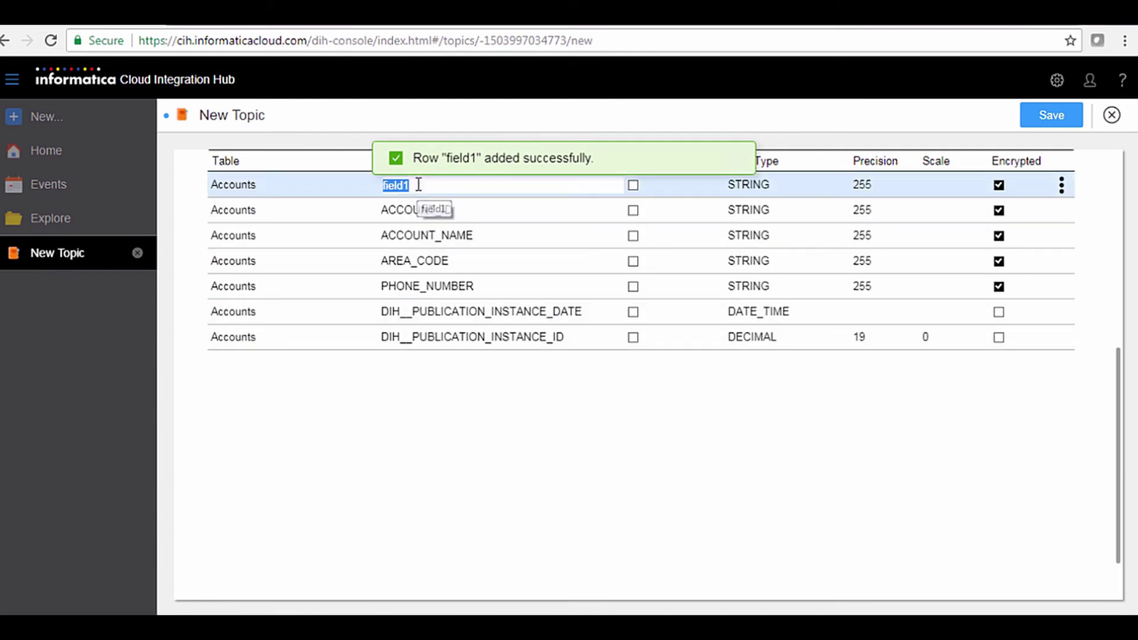
type("TYPE")
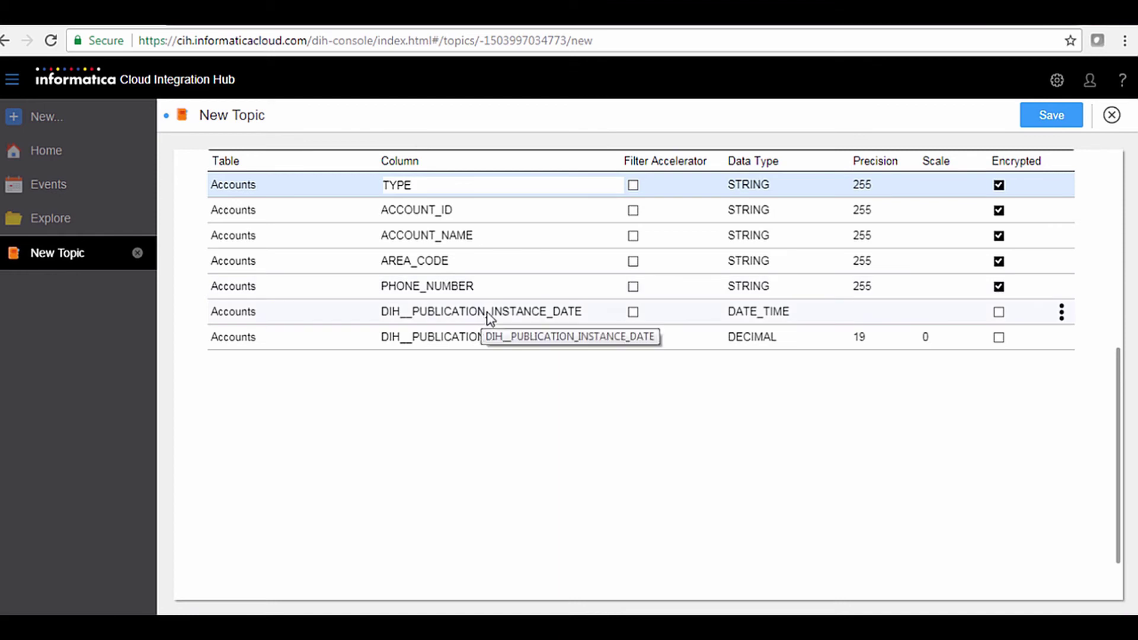
left_click(592, 325)
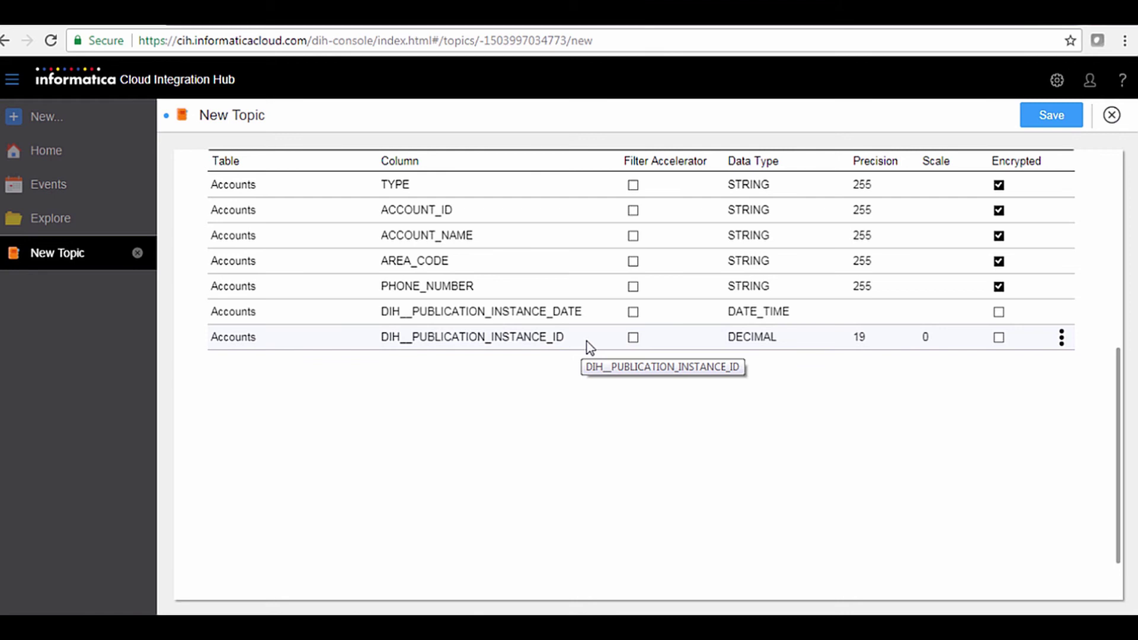
left_click(589, 347)
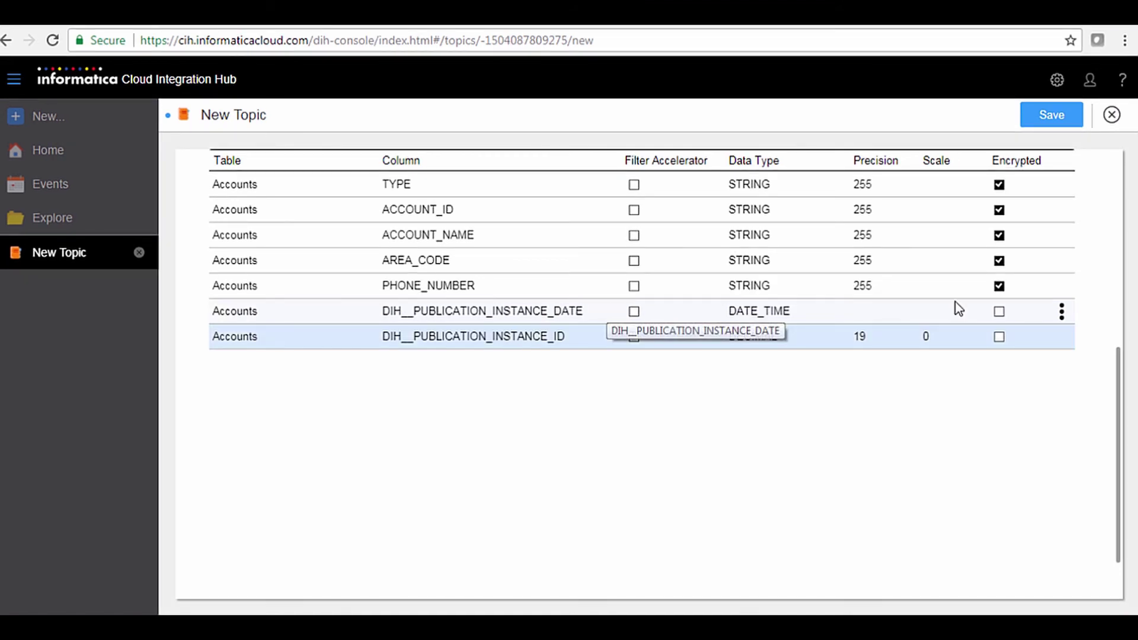
Start creating a table from a flat file and choose ACCOUNT_1.csv from the ICSLabFiles folder as the source
scroll(1120, 356, "up", 2)
scroll(1126, 343, "up", 3)
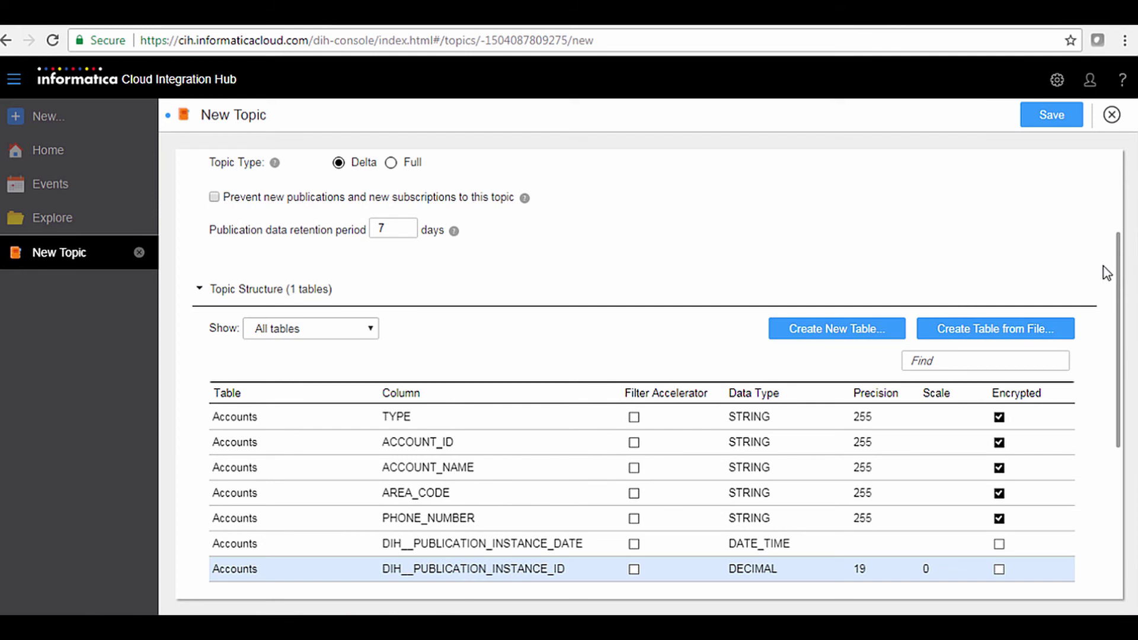
left_click(1060, 332)
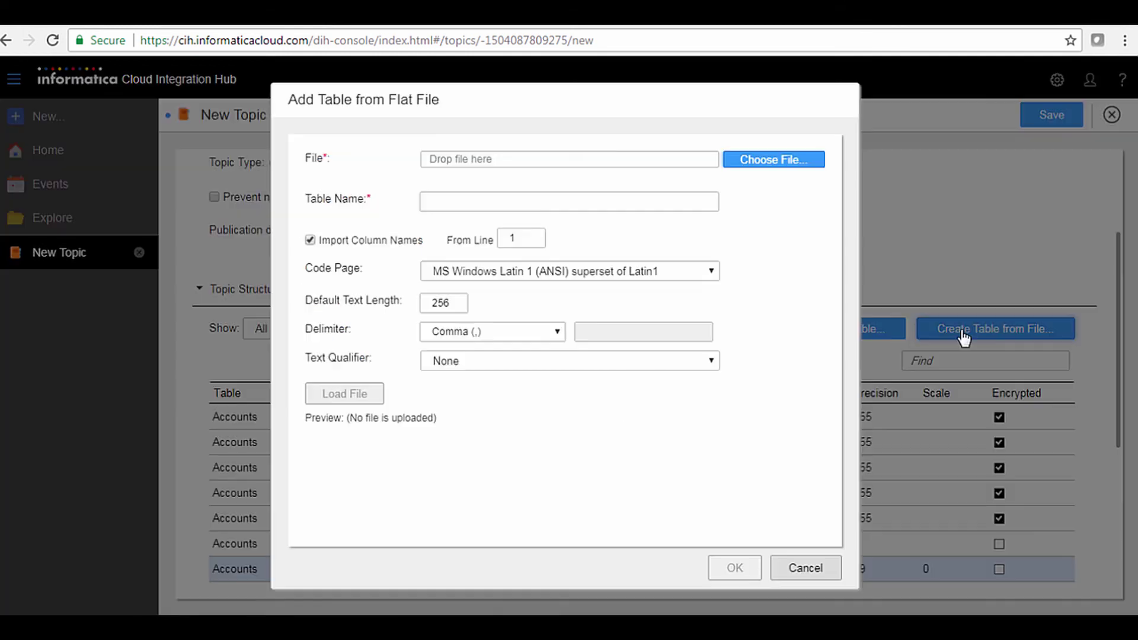
left_click(776, 167)
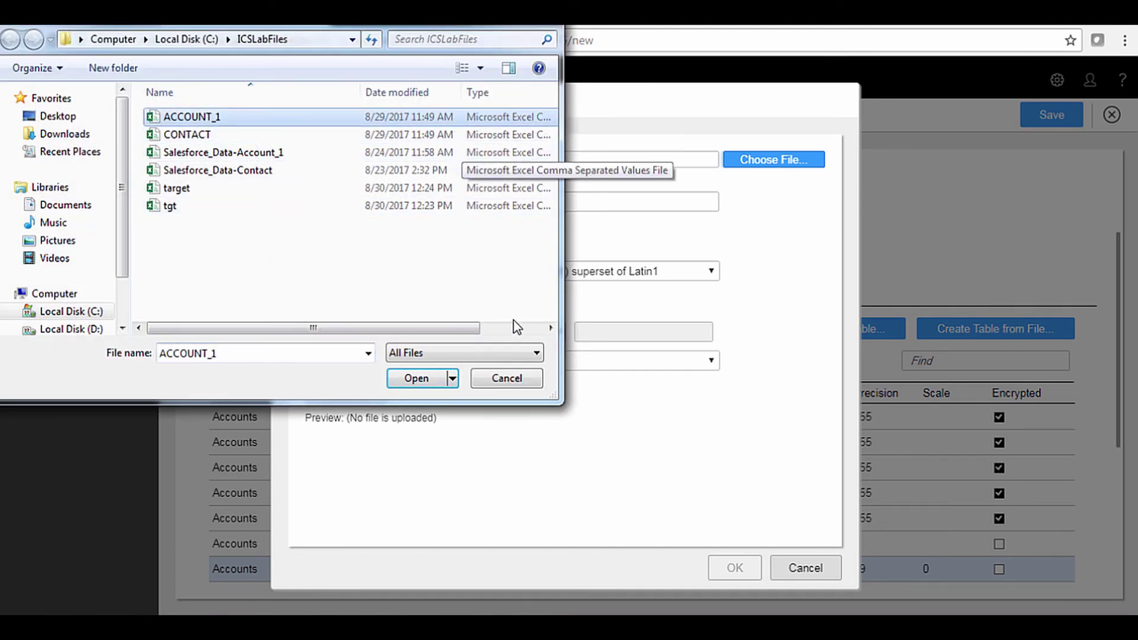
left_click(451, 379)
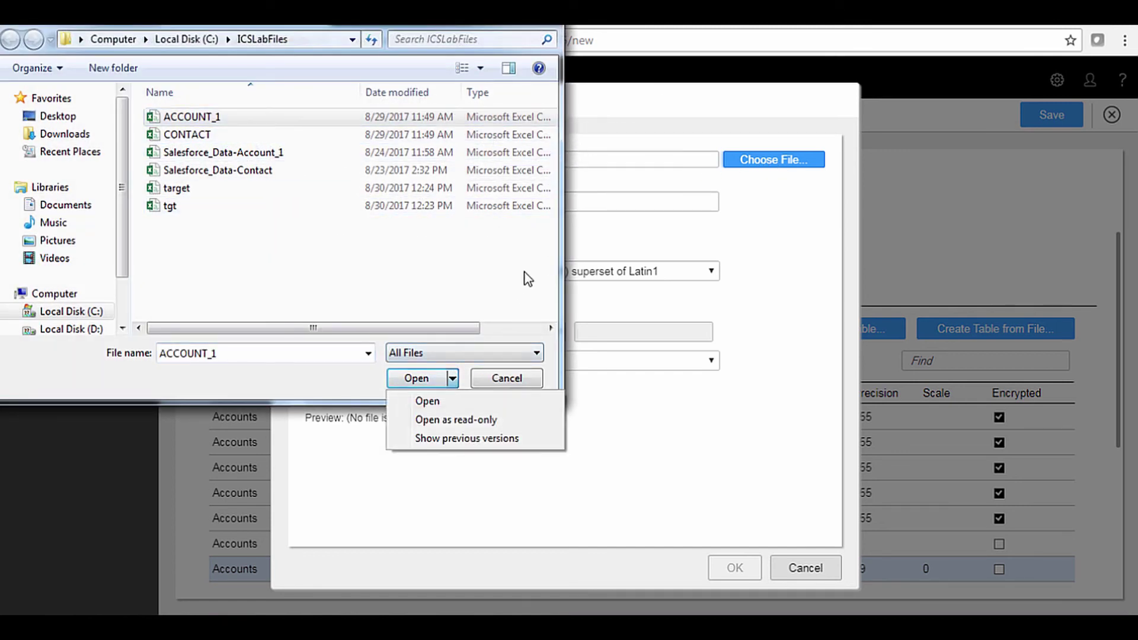
left_click(442, 380)
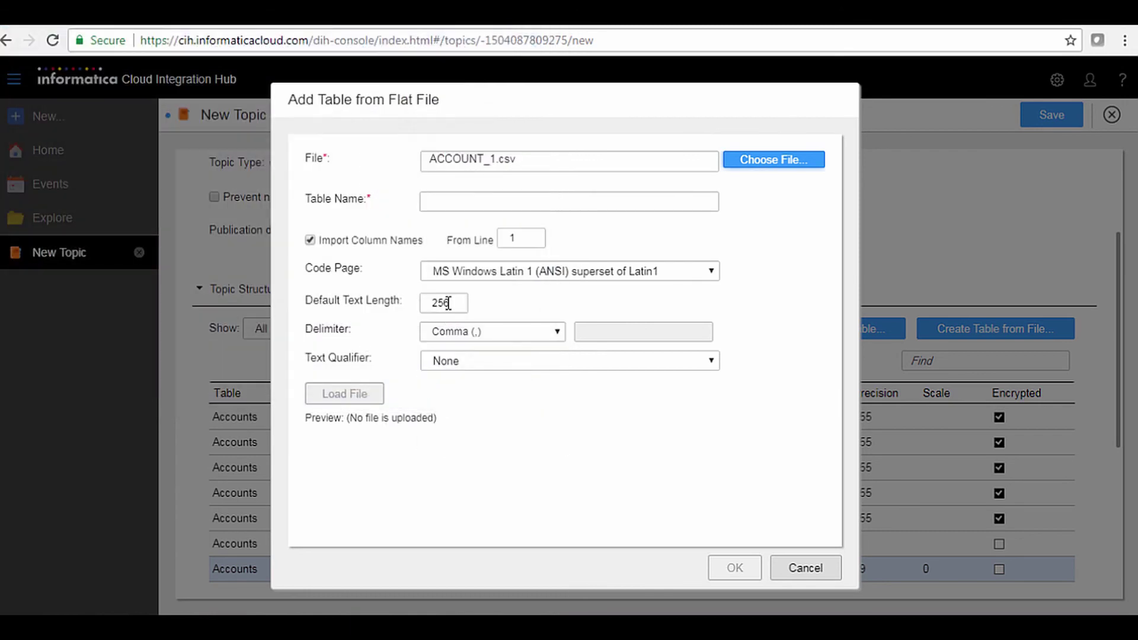
Name the table Accounts_1, load the file, review the previewed columns and add the table to the topic
left_click(470, 200)
type("Accounts_1")
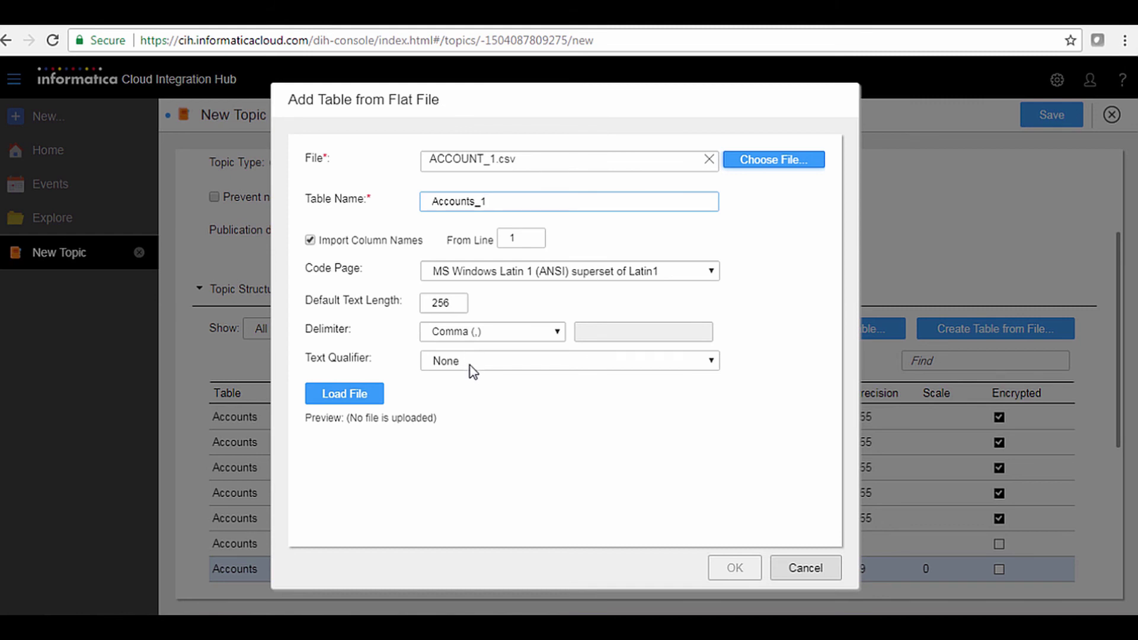
left_click(365, 399)
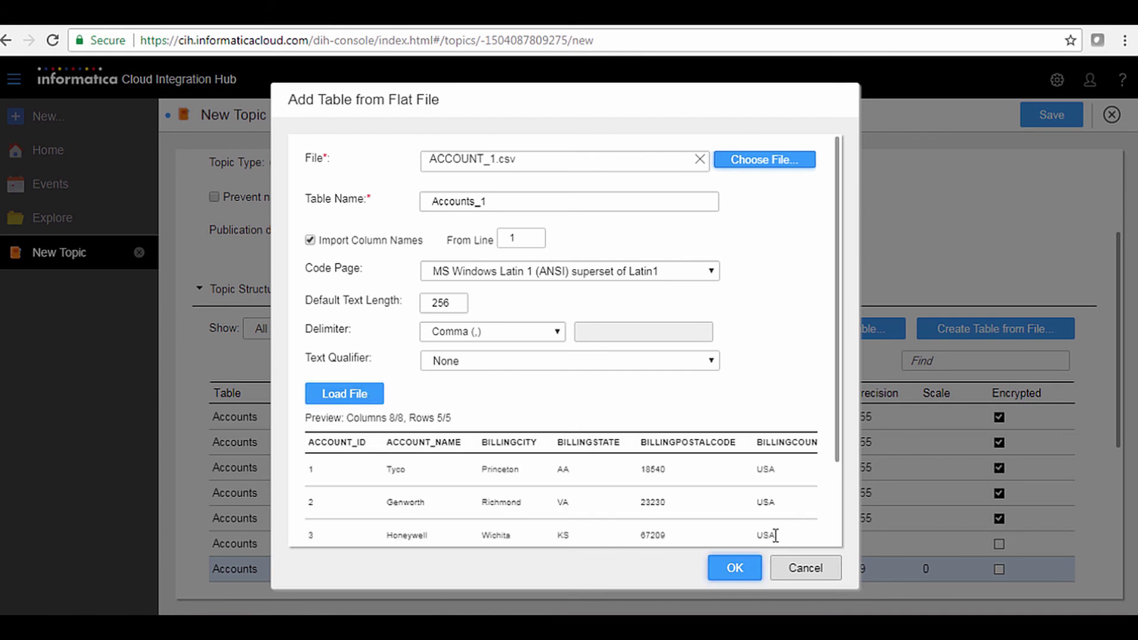
left_click_drag(838, 442, 844, 513)
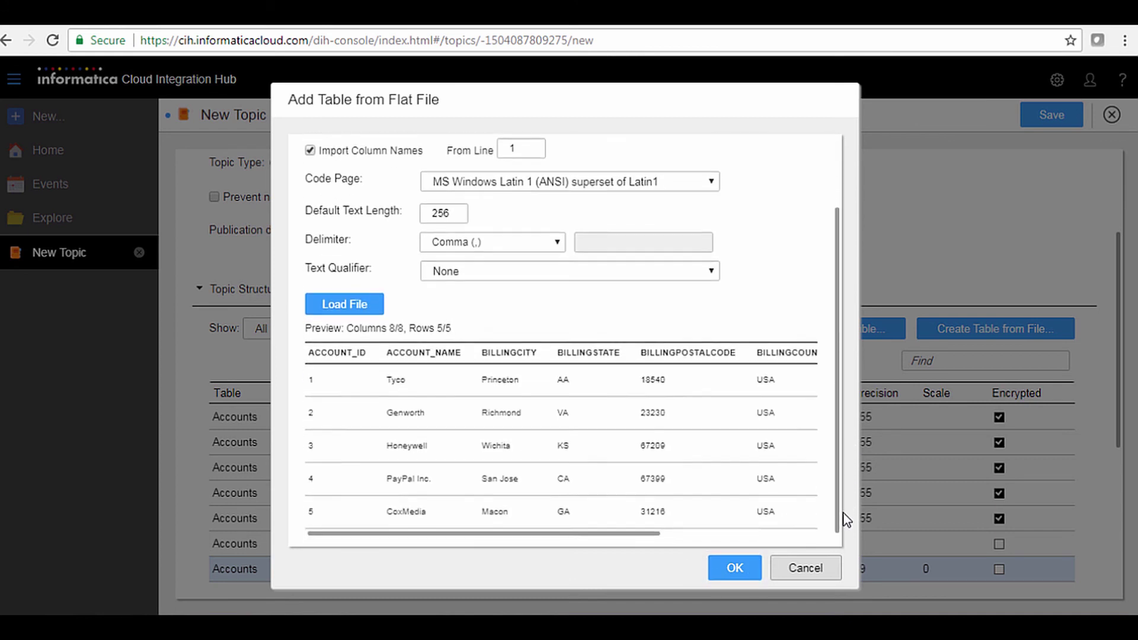
left_click_drag(650, 527, 737, 528)
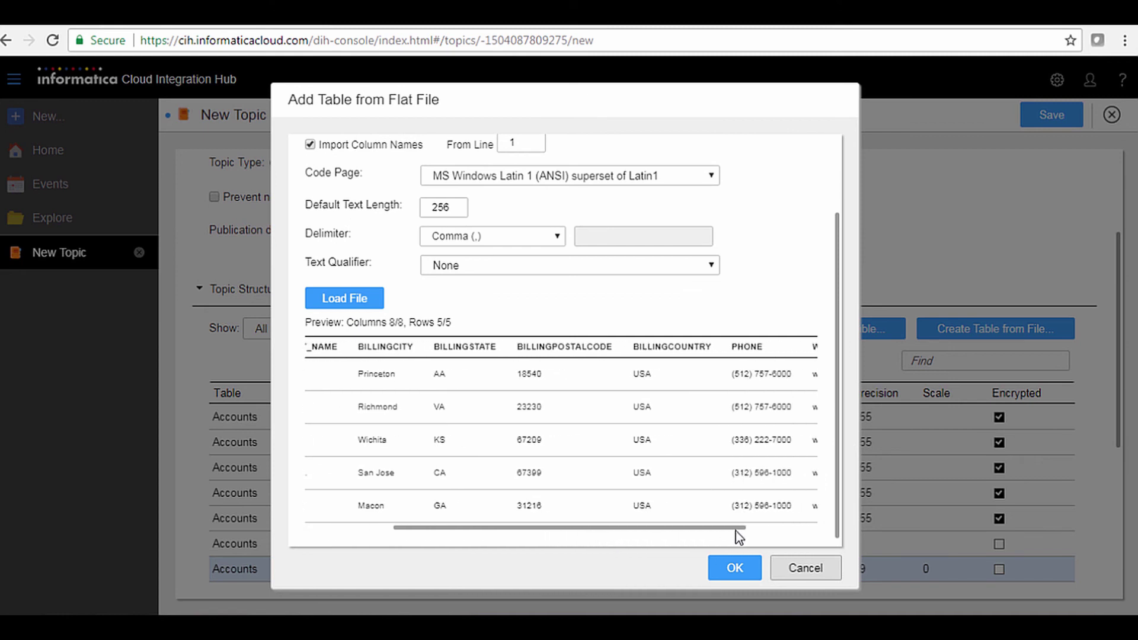
left_click(735, 569)
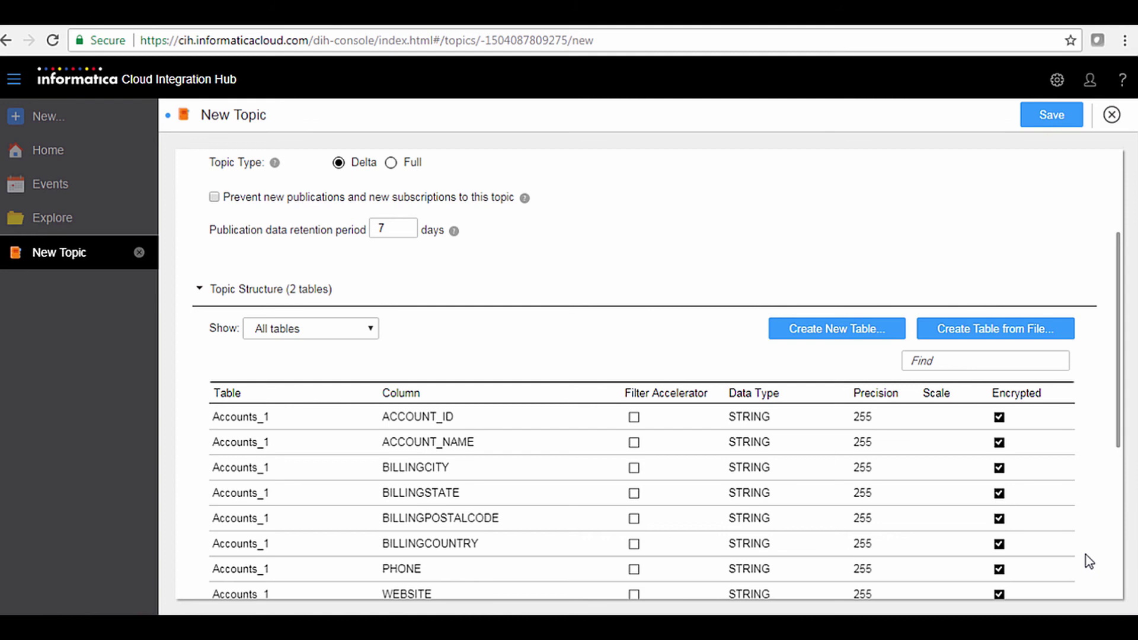
Add another table from the flat file CONTACT.csv, naming it Contact and loading the file
left_click(962, 336)
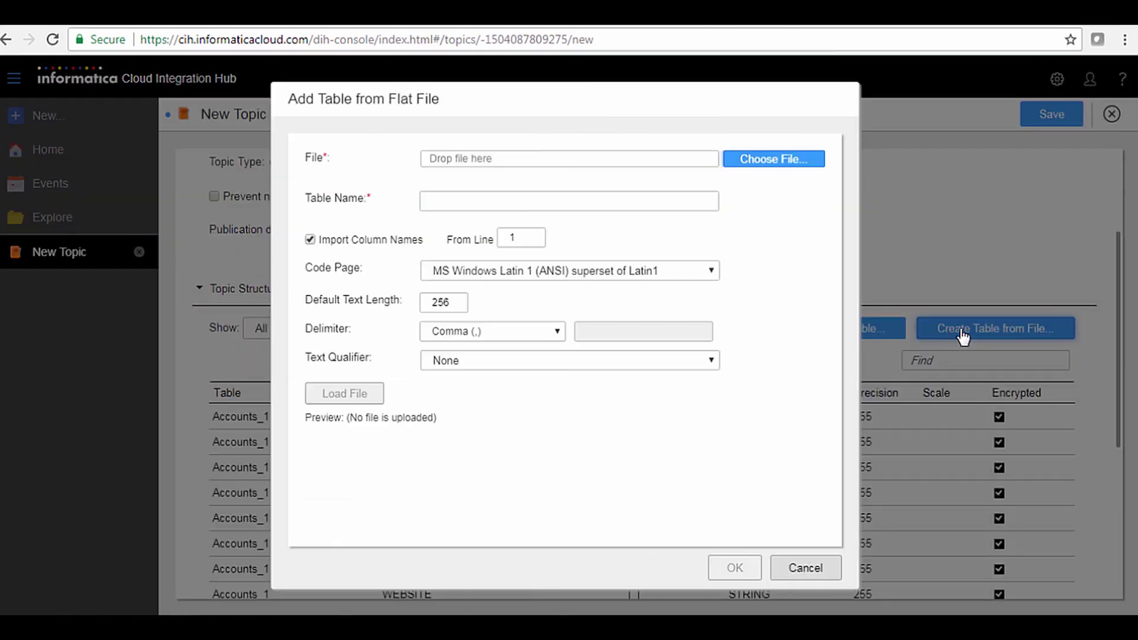
left_click(701, 158)
left_click(421, 138)
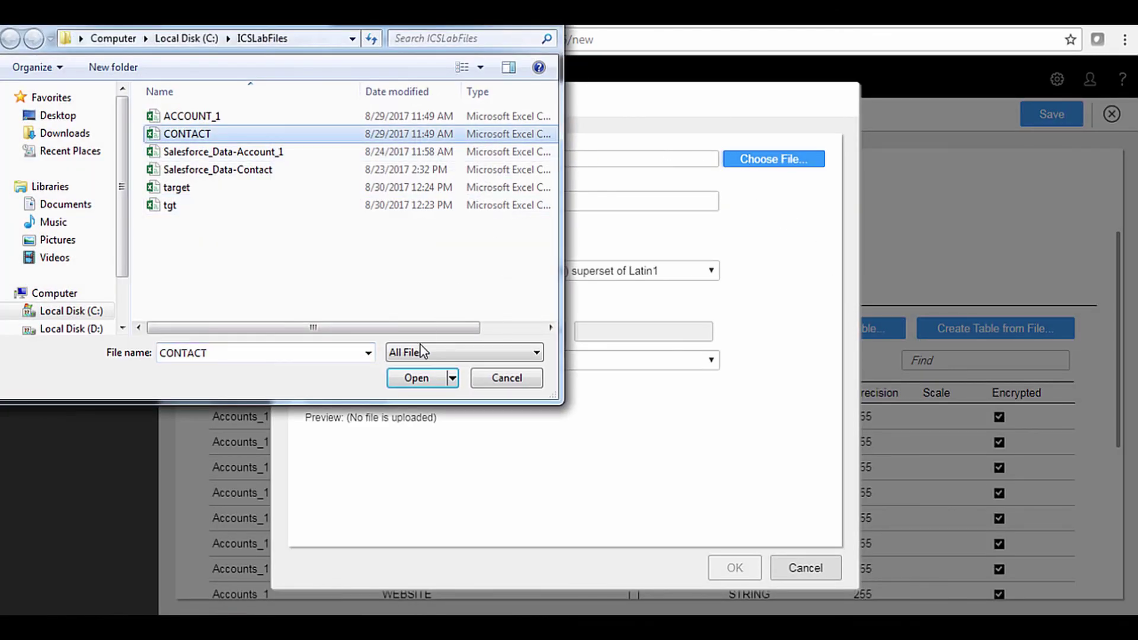
left_click(436, 378)
left_click(552, 197)
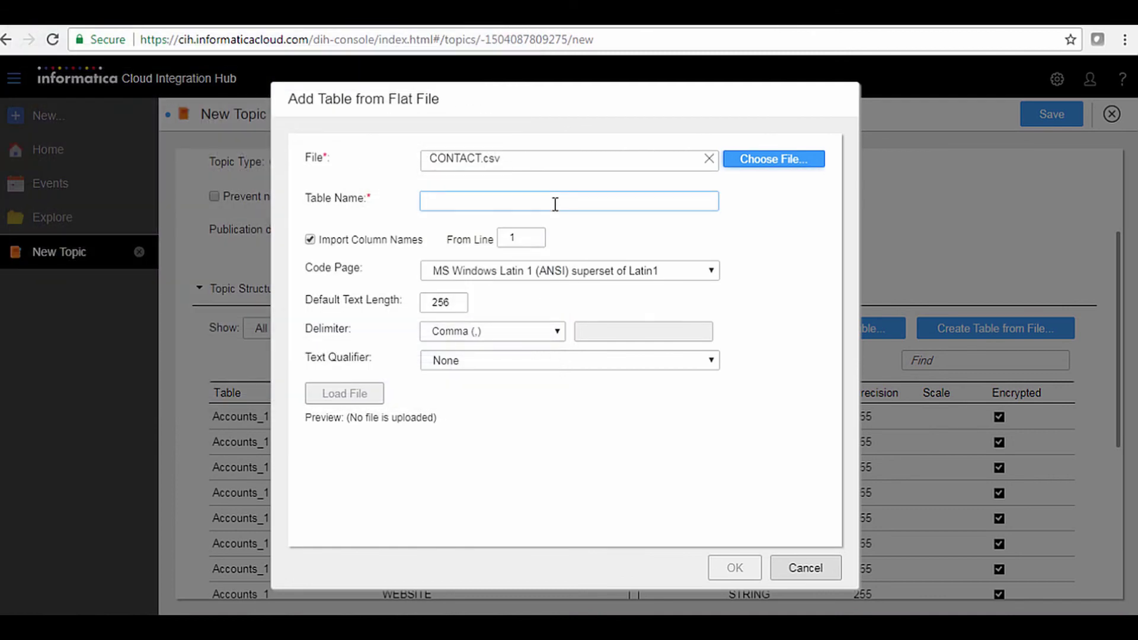
type("Contact")
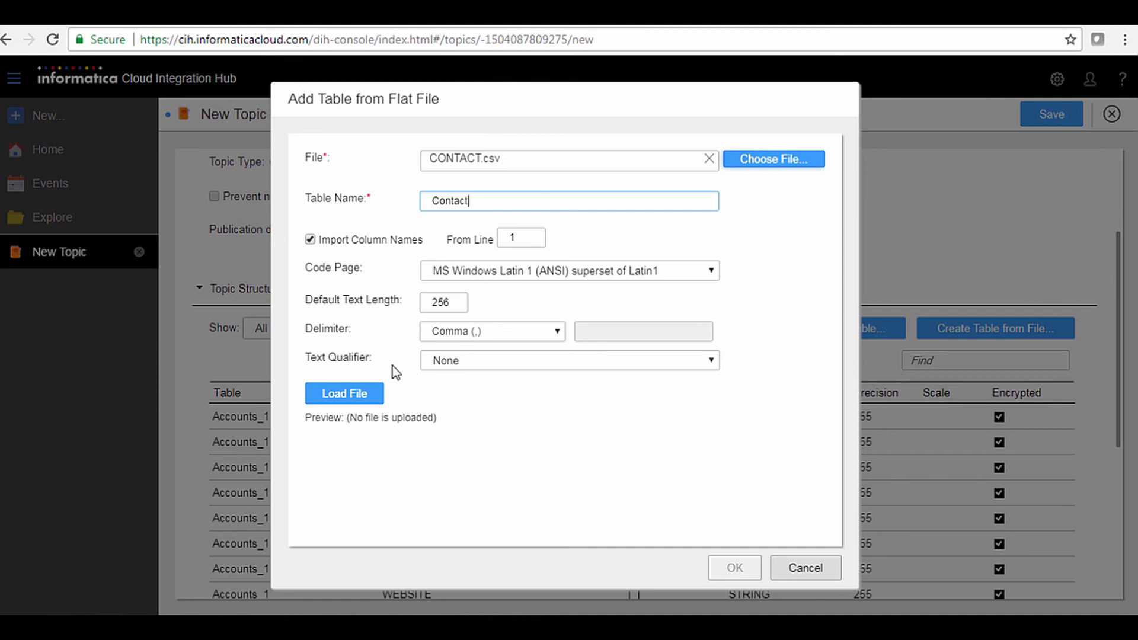
left_click(358, 394)
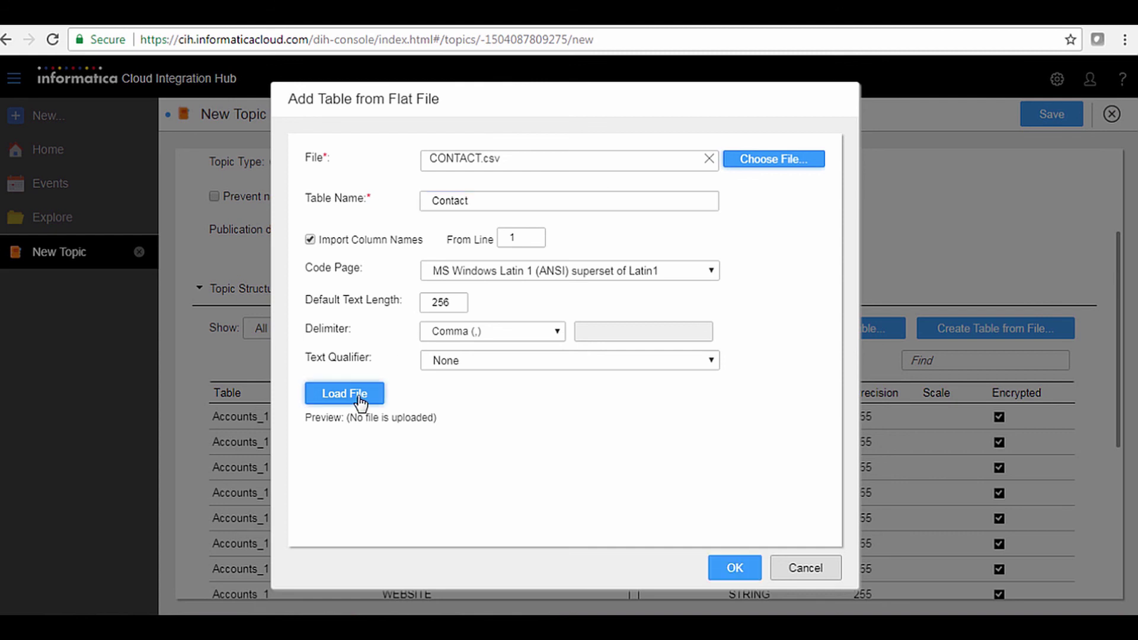
left_click(723, 572)
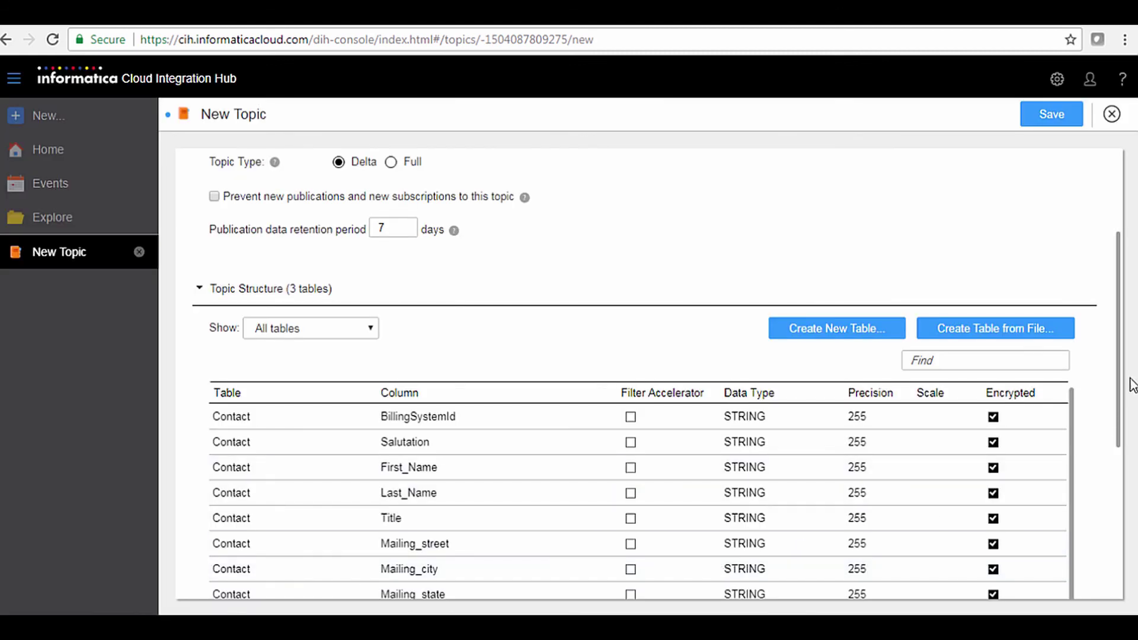
Check the list of tables available in the topic structure, keeping all tables shown, and save the topic
mouse_move(1123, 377)
left_mouse_down()
mouse_move(1116, 524)
mouse_move(1127, 363)
left_mouse_up()
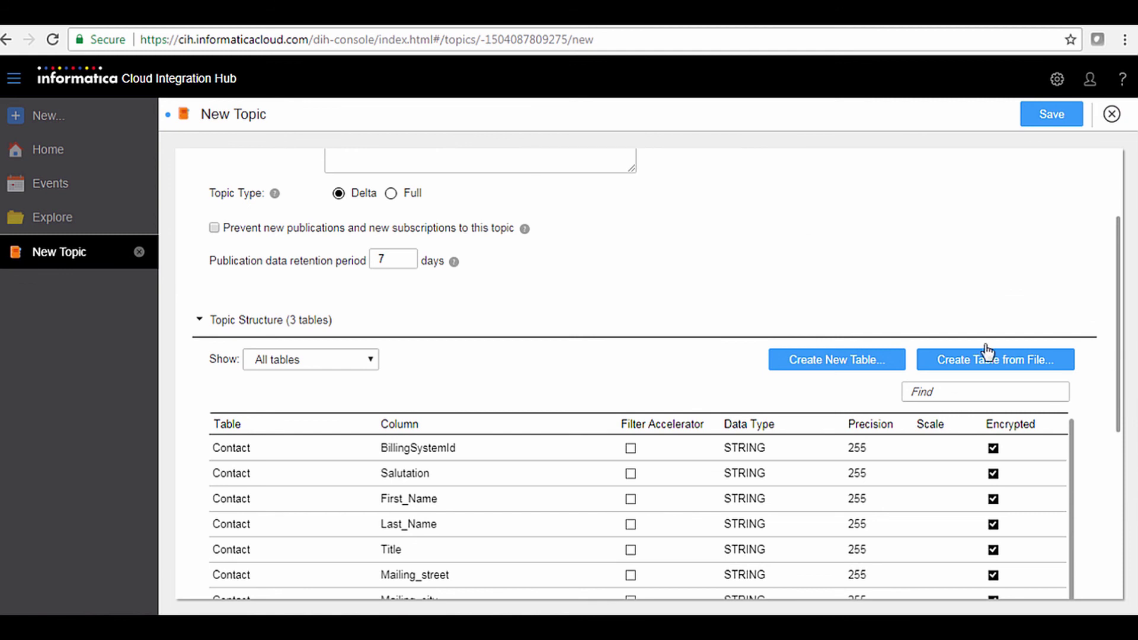
left_click(369, 367)
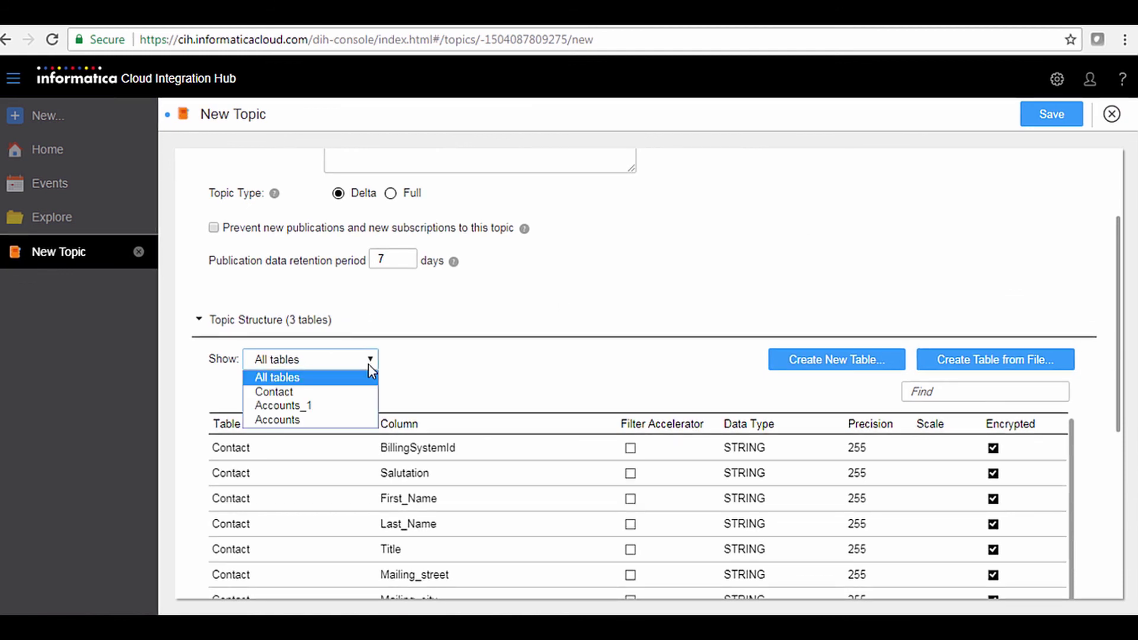
left_click(369, 365)
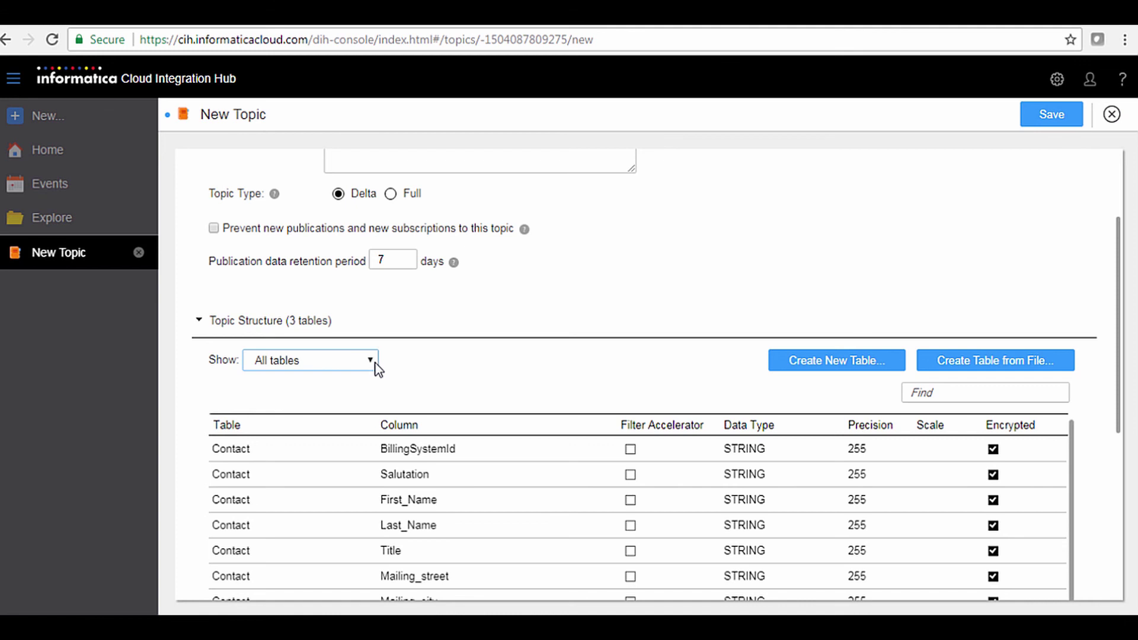
left_click(1033, 121)
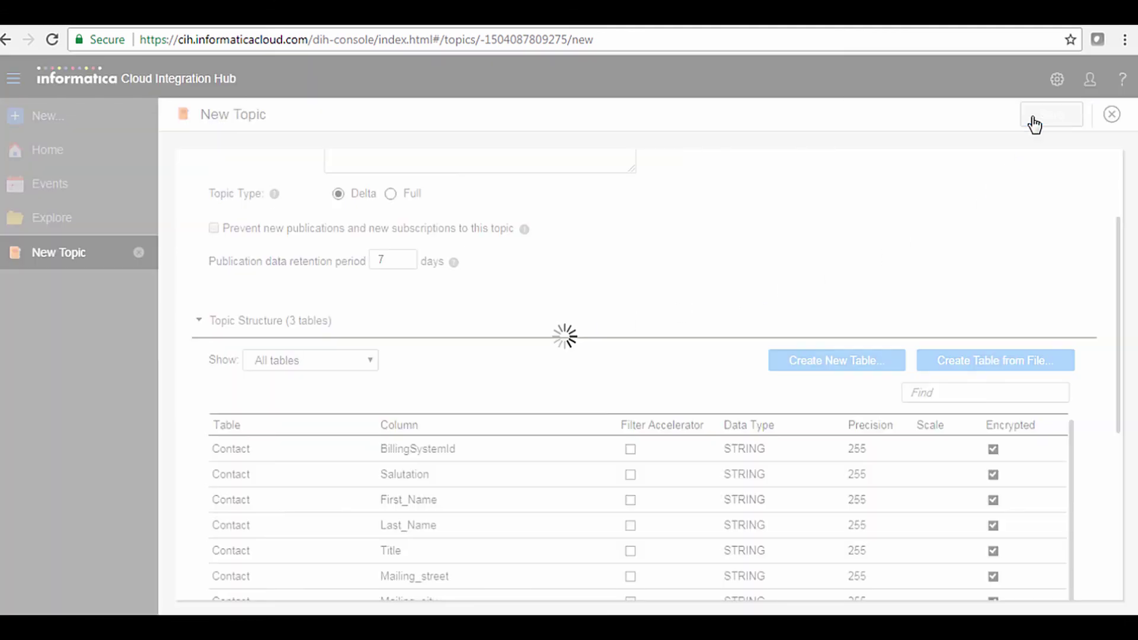